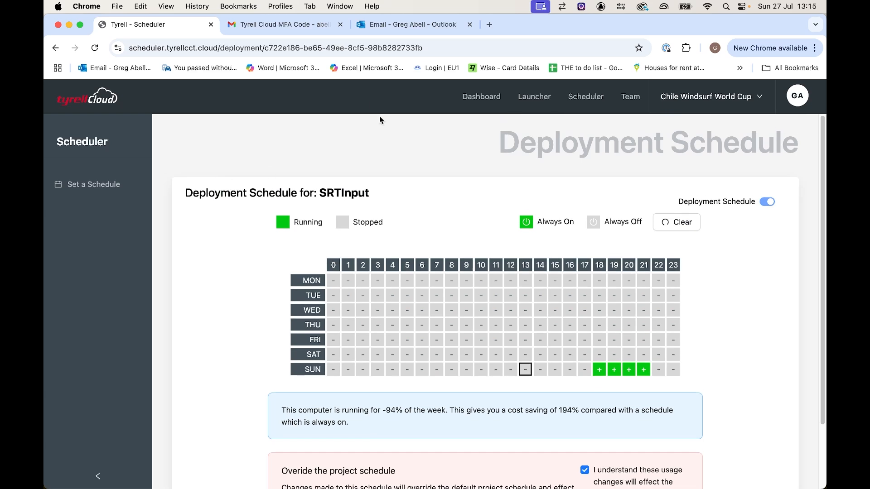
# Return to the project dashboard and open the SRTInput deployment for management.
pyautogui.click(459, 95)
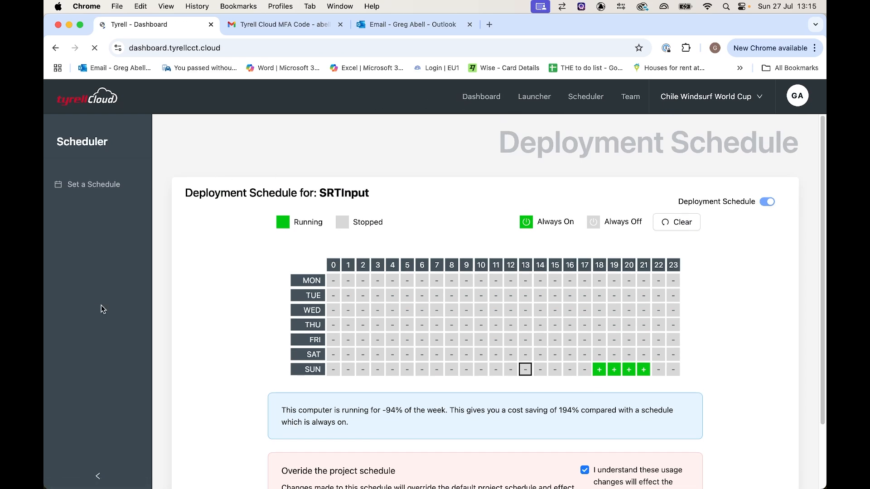
pyautogui.scroll(-2, 321, 325)
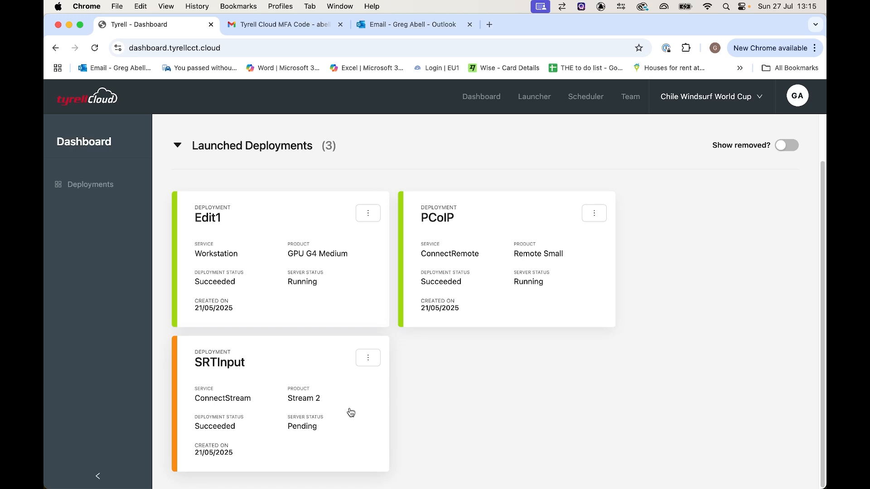
pyautogui.click(365, 362)
pyautogui.click(365, 364)
pyautogui.click(365, 358)
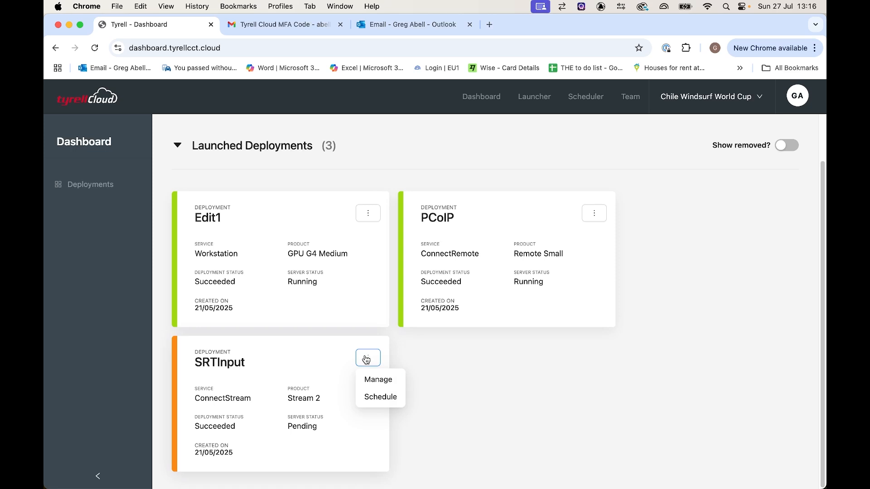
pyautogui.click(370, 380)
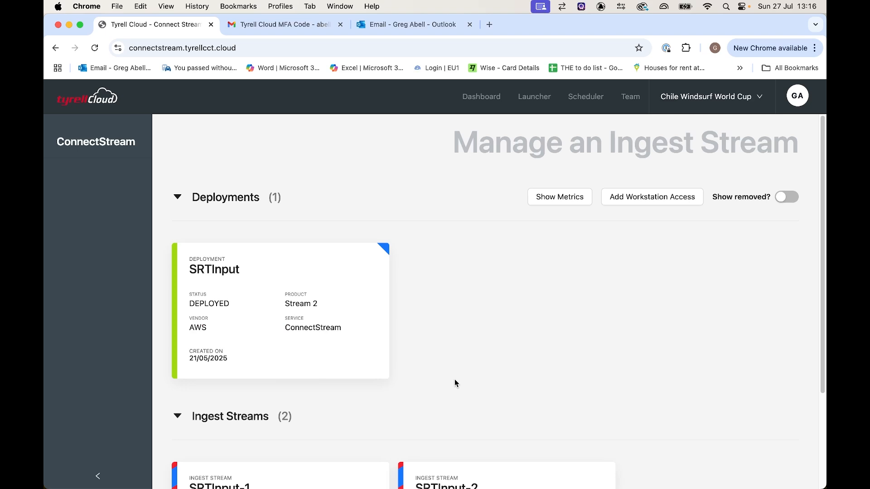
# Open the SRTInput-1 ingest stream for editing and retrieve its password in readable form.
pyautogui.scroll(-3, 455, 379)
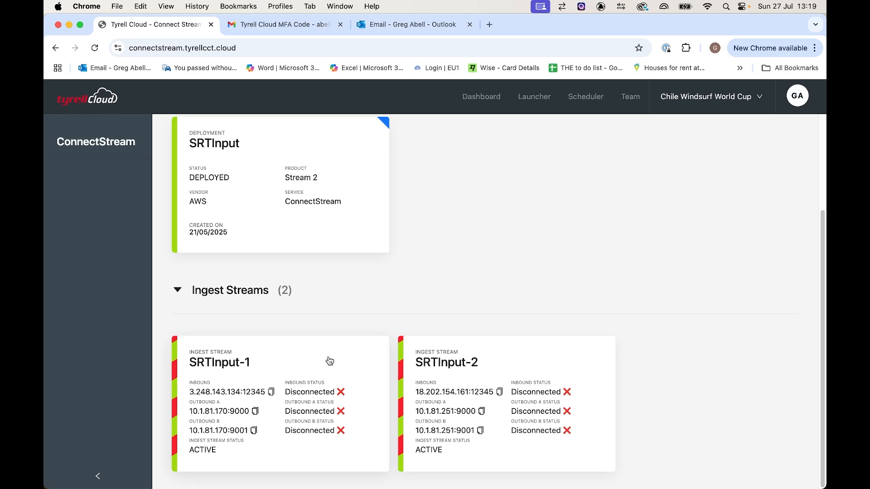
pyautogui.click(329, 361)
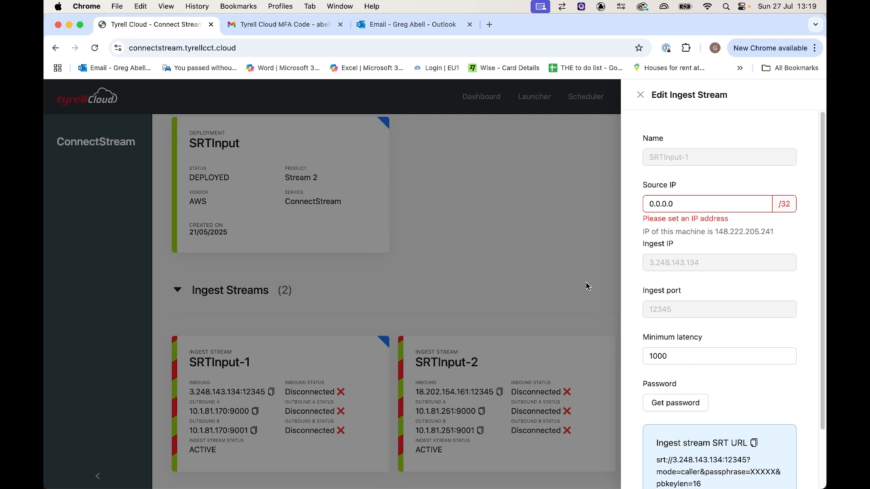
pyautogui.scroll(-3, 748, 313)
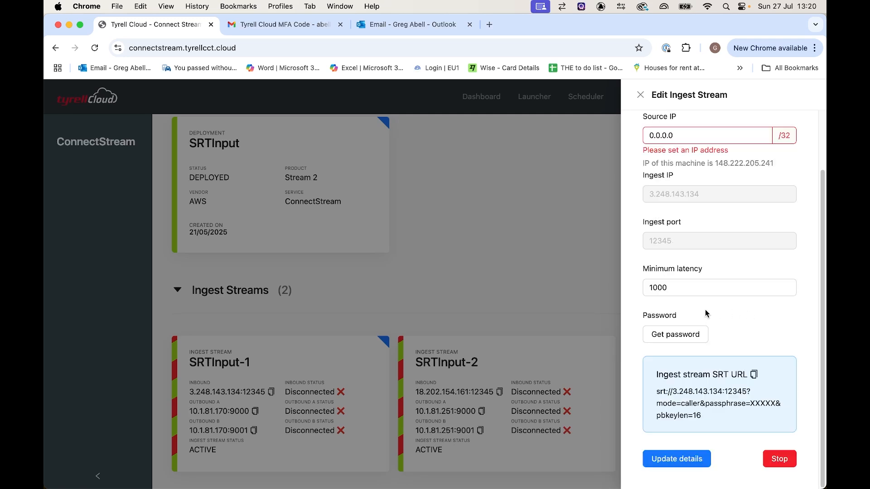
pyautogui.click(694, 336)
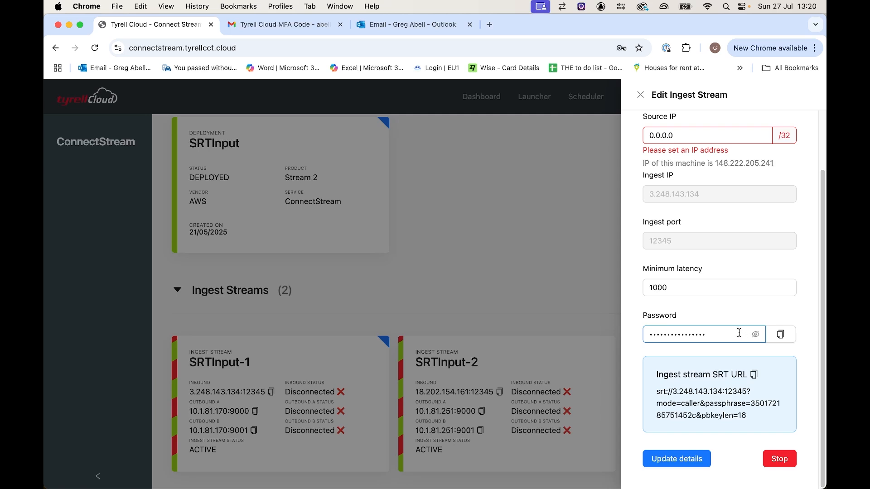
pyautogui.click(754, 334)
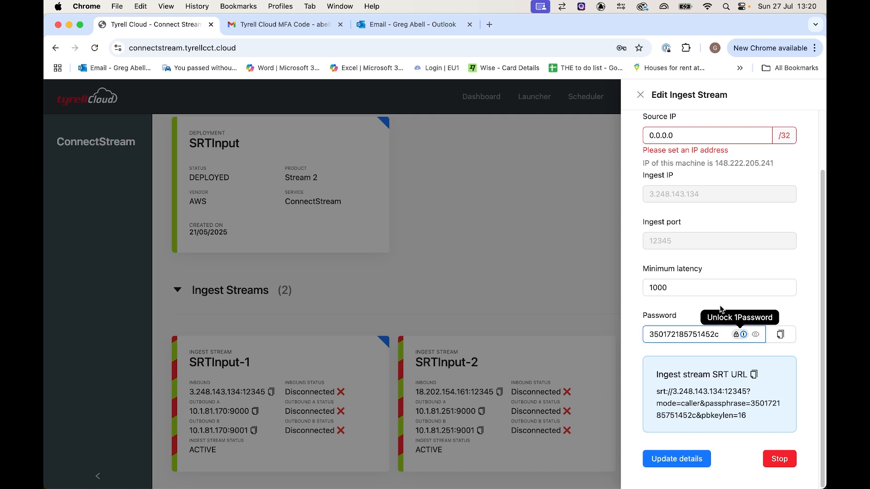
pyautogui.click(691, 316)
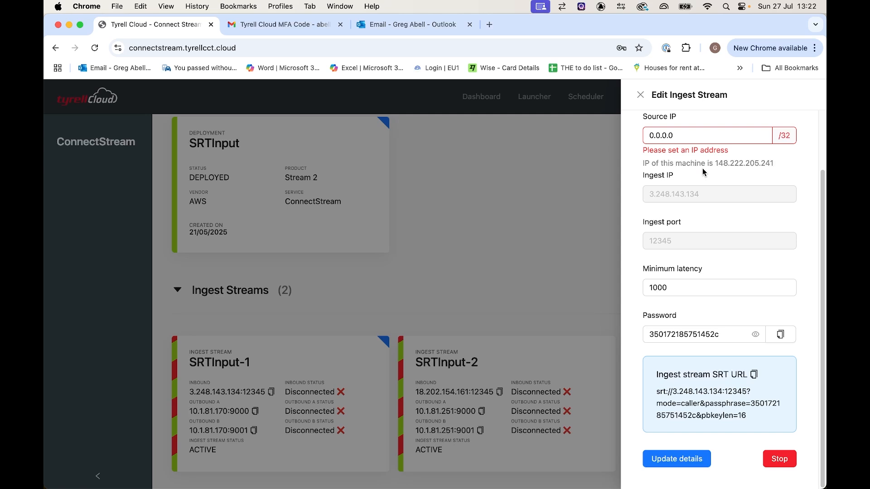
# Set the ingest stream's source IP to 148.222.205.241 and update its details.
pyautogui.moveTo(709, 136); pyautogui.dragTo(640, 138)
pyautogui.write('148.222.205.')
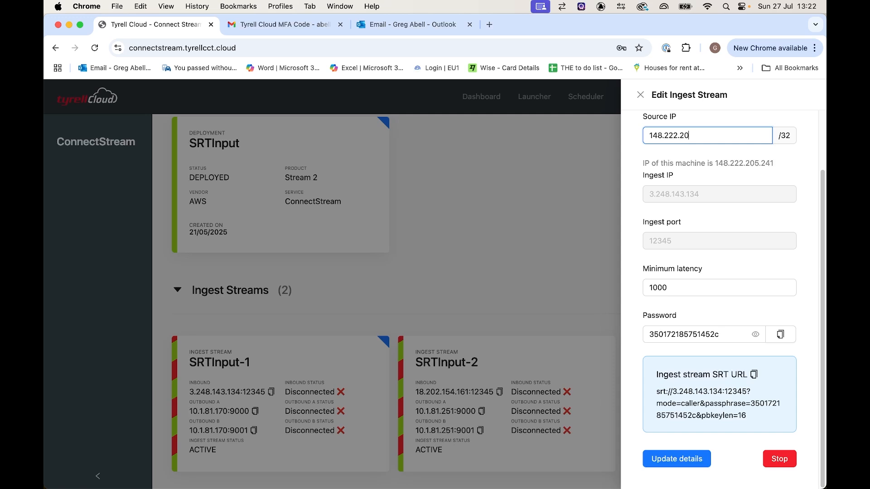
pyautogui.write('241')
pyautogui.click(790, 164)
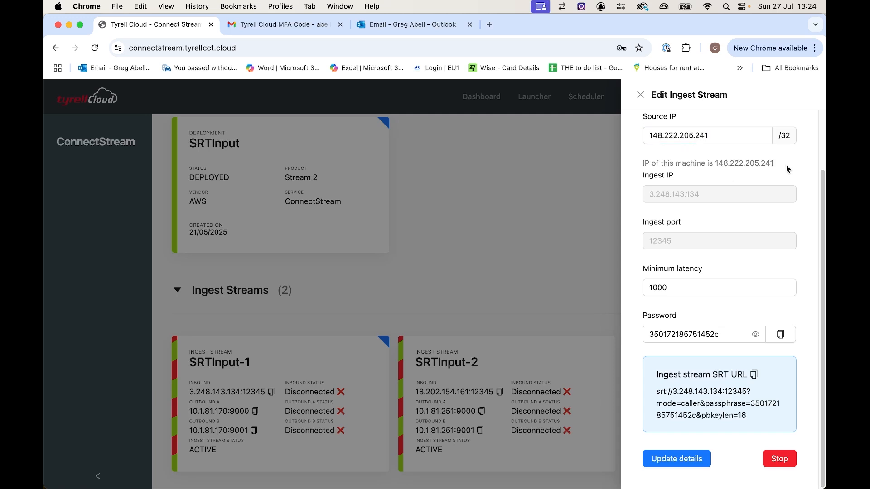
pyautogui.scroll(3, 757, 318)
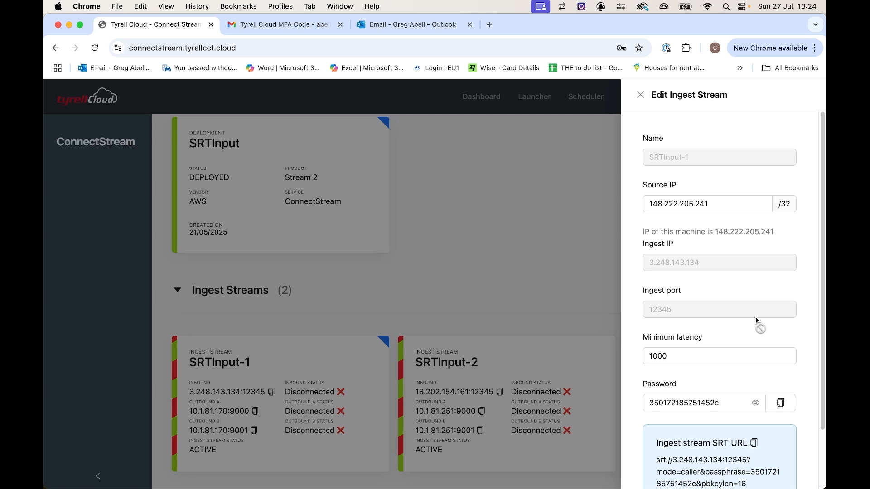
pyautogui.scroll(-3, 755, 317)
pyautogui.click(736, 328)
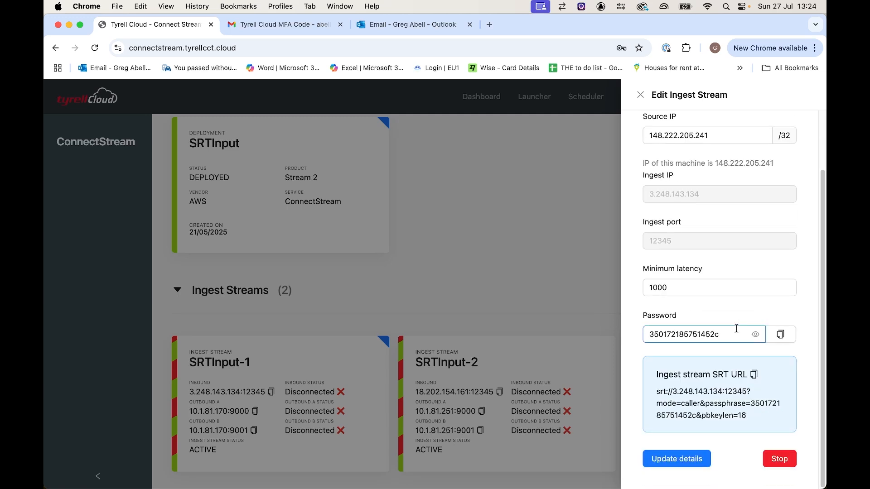
pyautogui.click(694, 463)
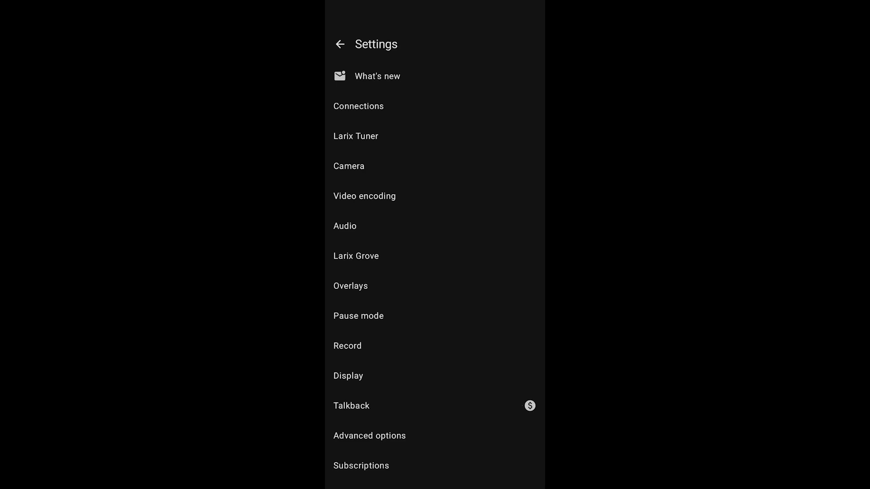
# Open the Cam1 outgoing connection in Larix and review its URL, SRT mode, latency, passphrase and key length.
pyautogui.click(358, 106)
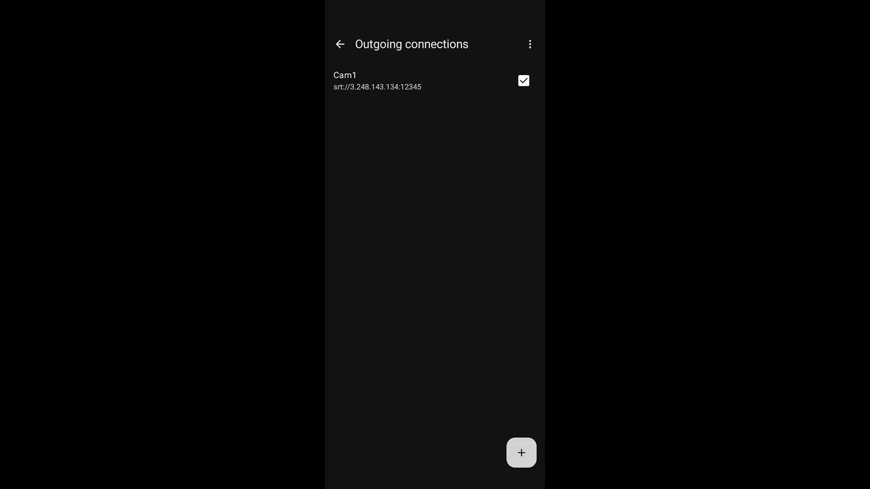
pyautogui.click(377, 81)
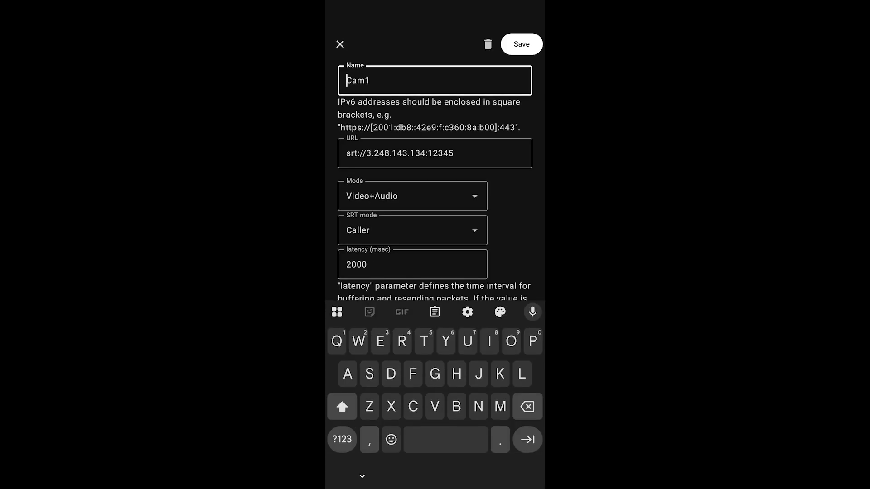
pyautogui.scroll(-4, 435, 181)
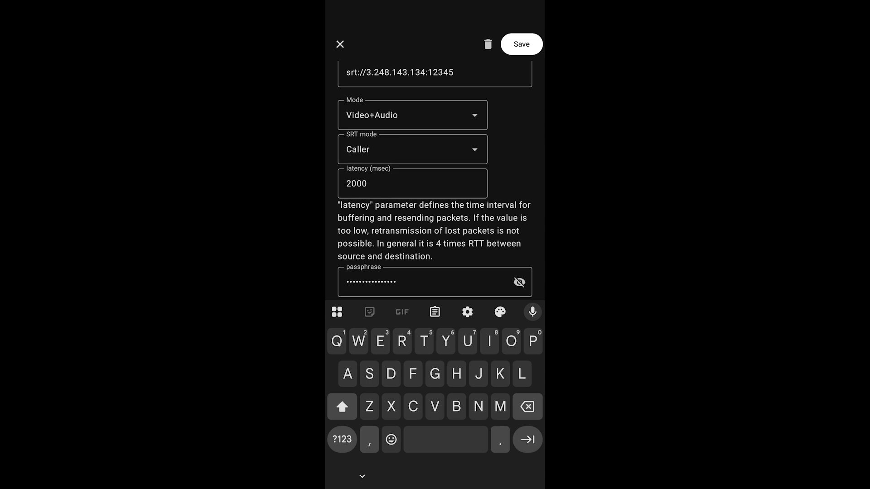
pyautogui.scroll(-5, 435, 182)
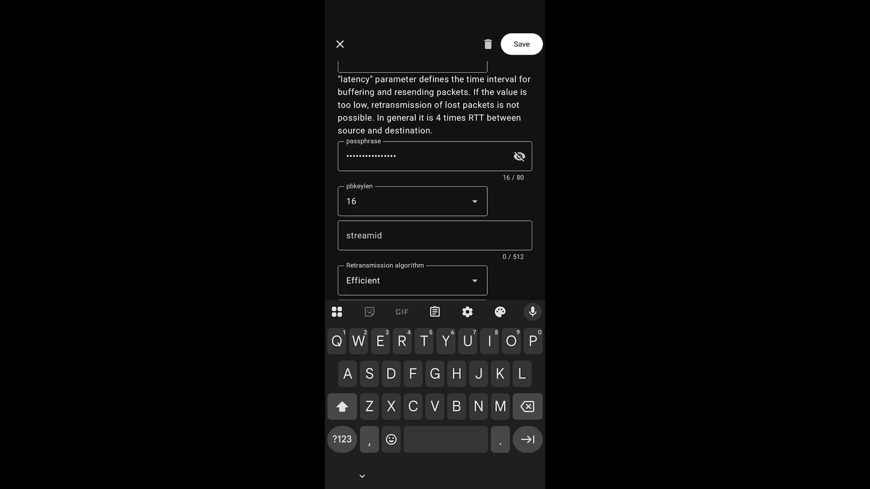
pyautogui.click(519, 151)
pyautogui.scroll(-4, 435, 181)
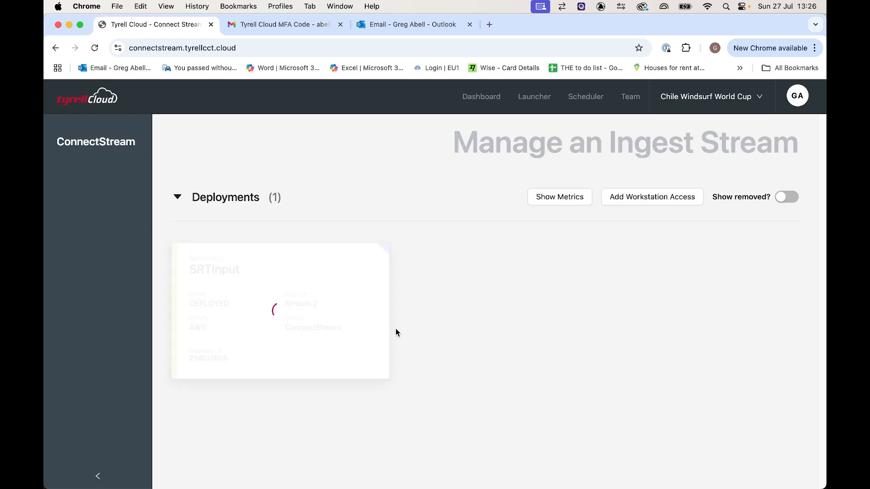
# Check the ingest streams in Tyrell Cloud and launch the Edit1 workstation connection from the dashboard in PCoIPClient.
pyautogui.scroll(-3, 405, 328)
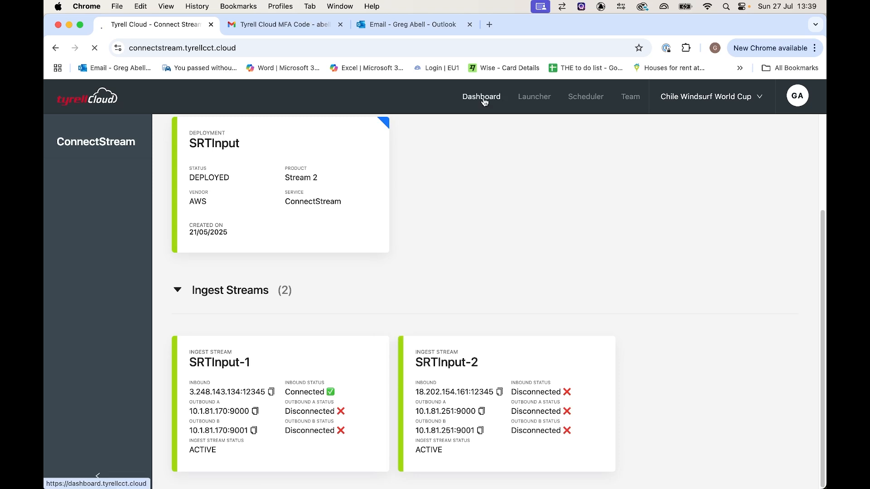
pyautogui.click(483, 99)
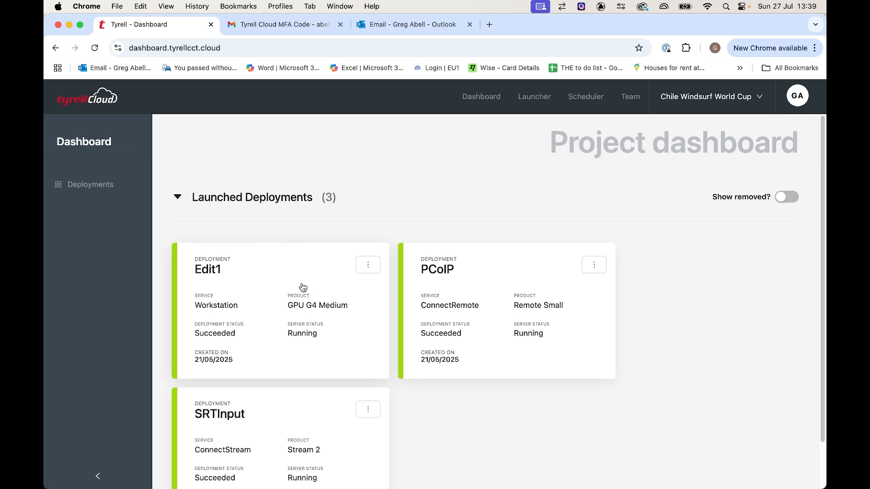
pyautogui.click(367, 265)
pyautogui.click(379, 303)
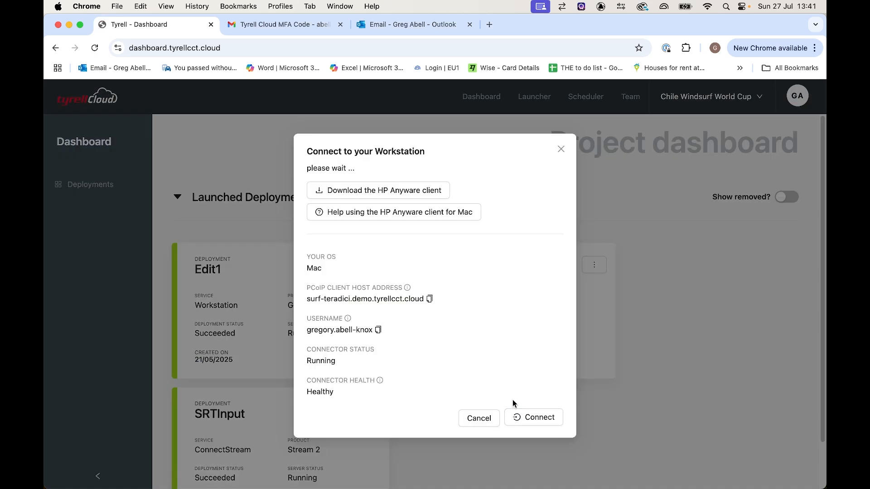
pyautogui.click(527, 396)
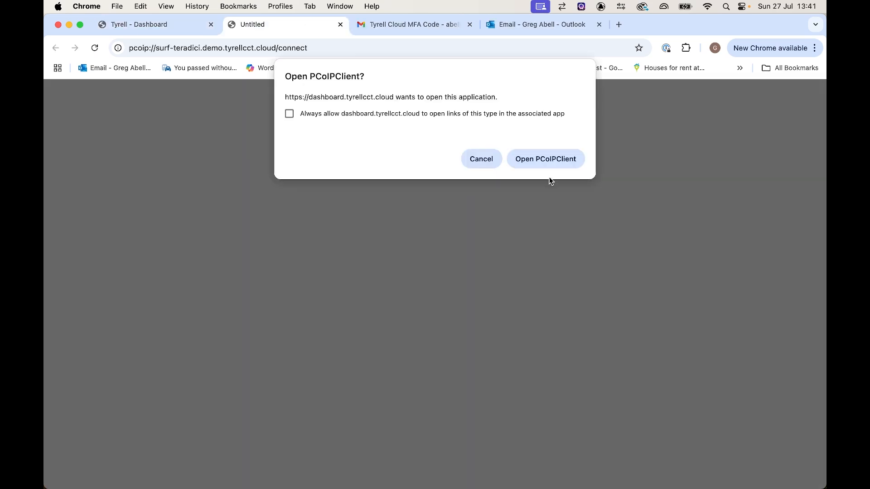
pyautogui.click(548, 160)
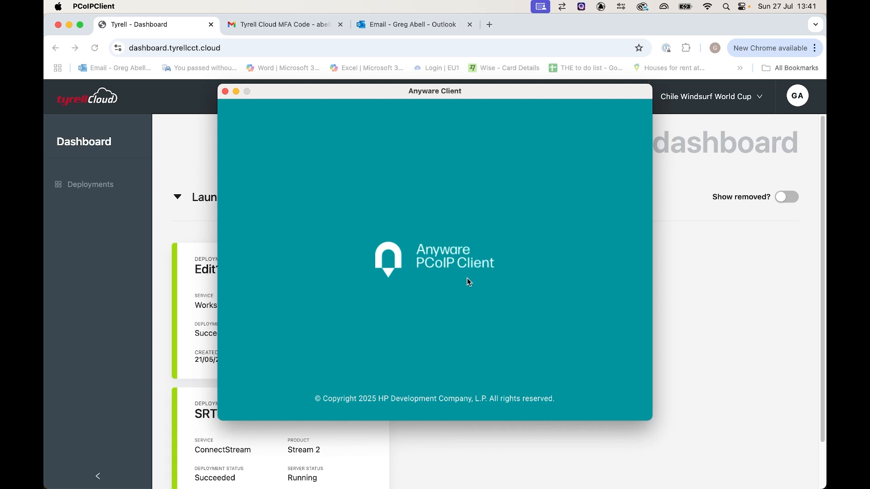
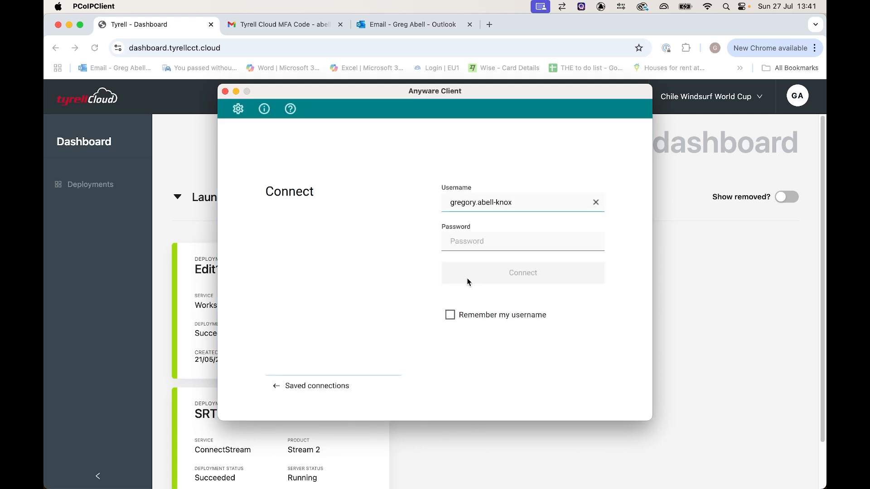
# Sign in to the workstation with the account username and password.
pyautogui.press('Tab')
pyautogui.write('********')
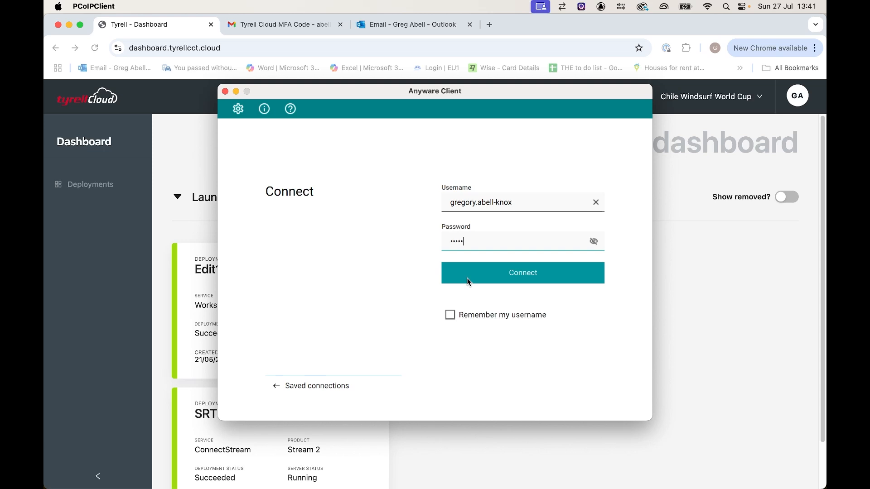
pyautogui.press('Return')
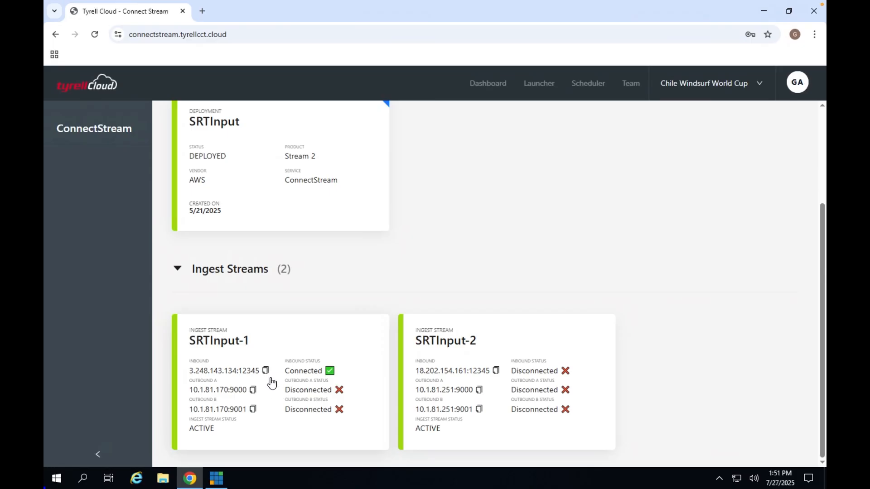
# Copy SRTInput-1's Outbound A address and start a new Stream / SRT input in vMix with stream type SRT (Caller).
pyautogui.click(253, 391)
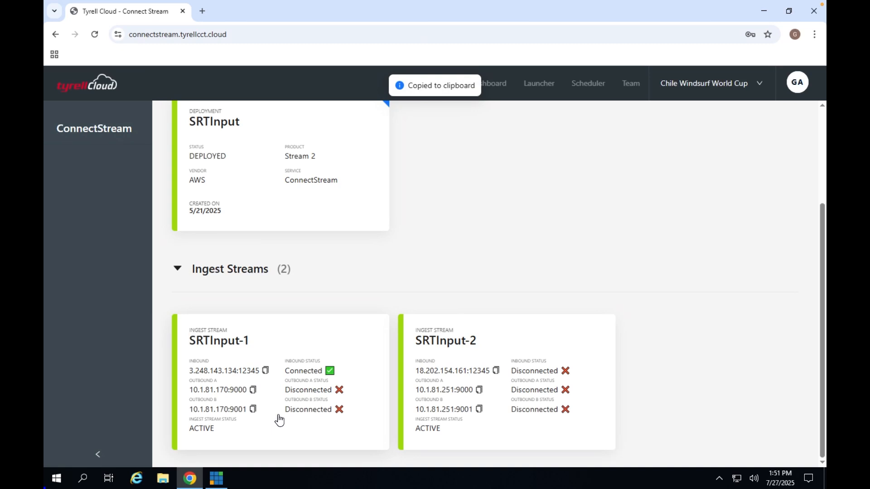
pyautogui.click(216, 479)
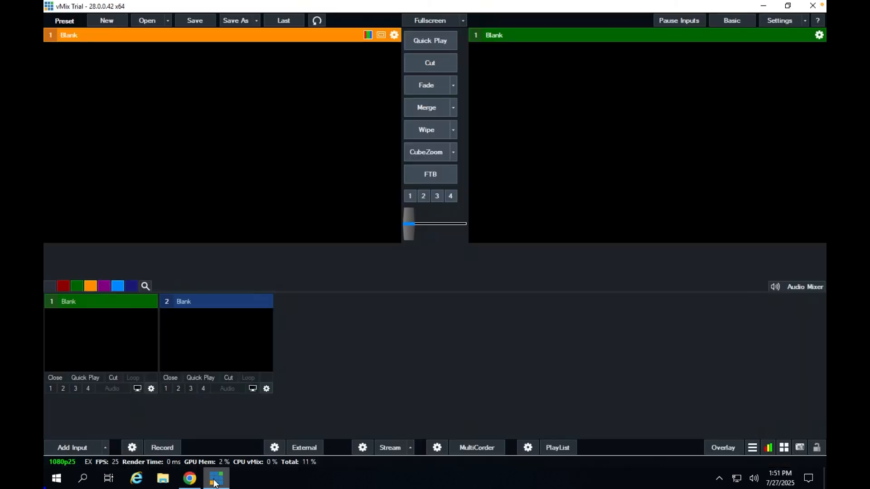
pyautogui.click(89, 444)
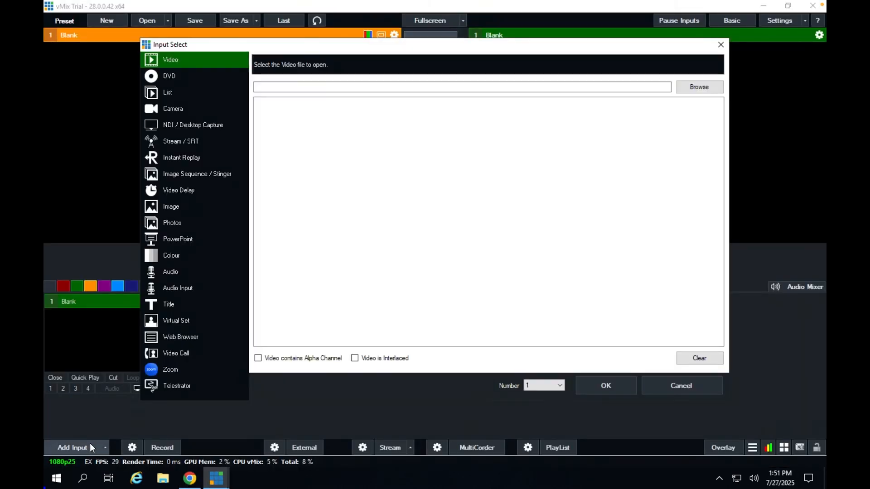
pyautogui.click(178, 141)
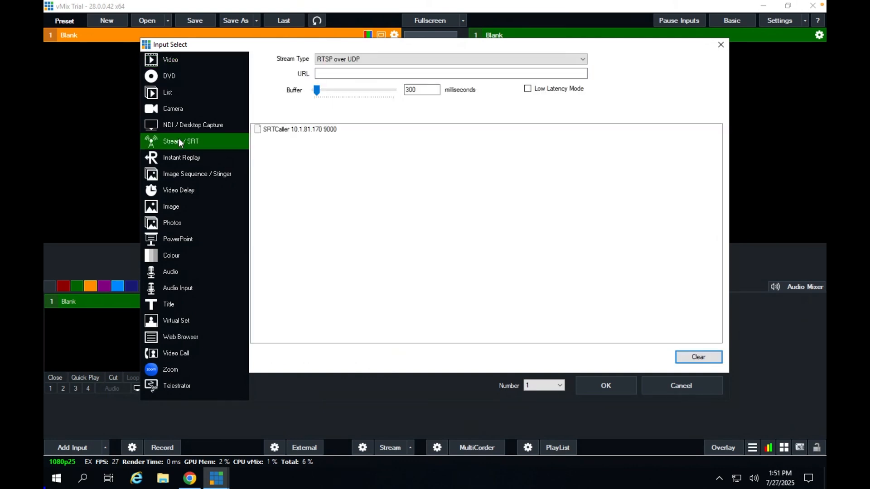
pyautogui.click(365, 59)
pyautogui.click(344, 112)
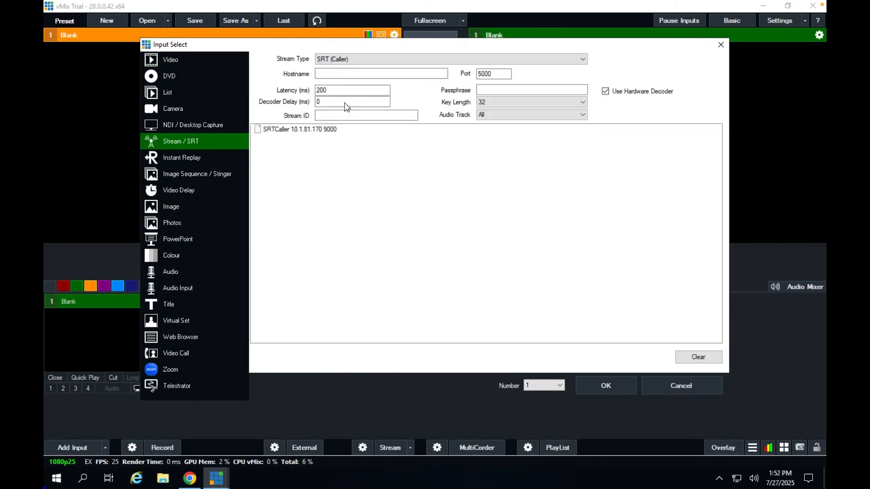
# Paste the copied address as the hostname and remove its port part, leaving 10.1.81.170.
pyautogui.click(347, 76)
pyautogui.rightClick(347, 76)
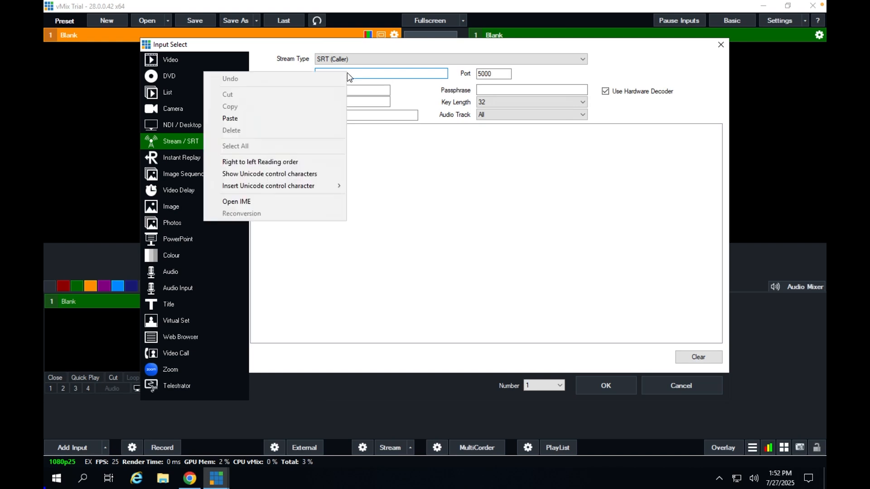
pyautogui.click(289, 118)
pyautogui.moveTo(331, 74); pyautogui.dragTo(347, 76)
pyautogui.press('BackSpace')
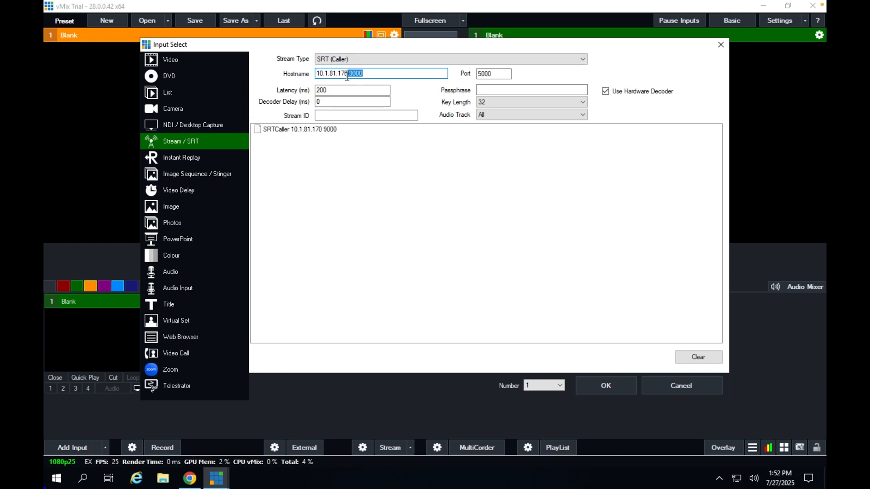
pyautogui.press('BackSpace')
# Set the SRT input's port to 9000 and add the input.
pyautogui.click(482, 74)
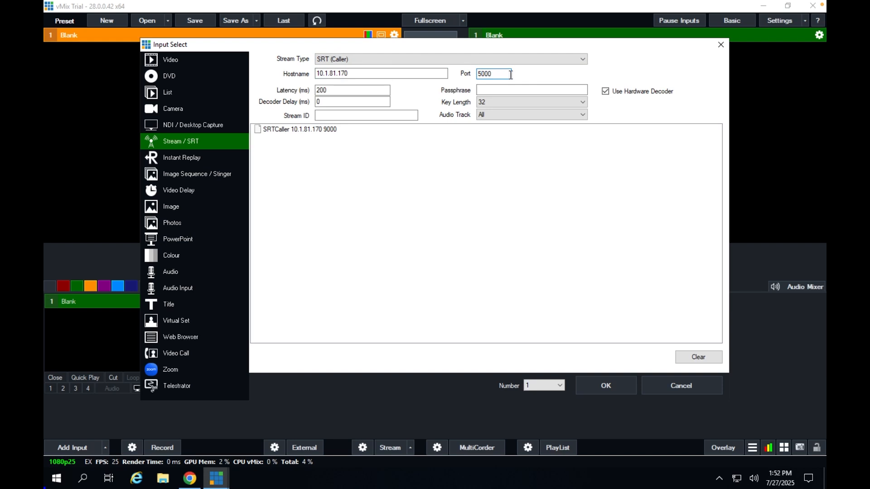
pyautogui.press('BackSpace')
pyautogui.write('9')
pyautogui.click(605, 385)
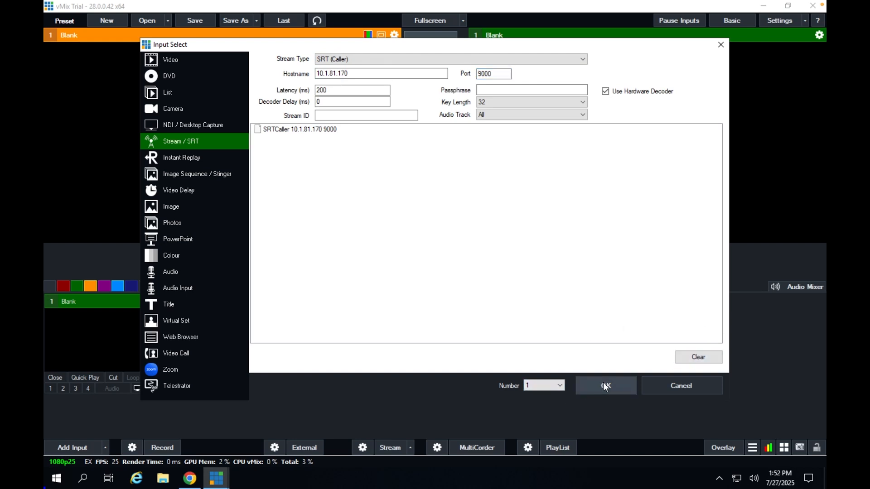